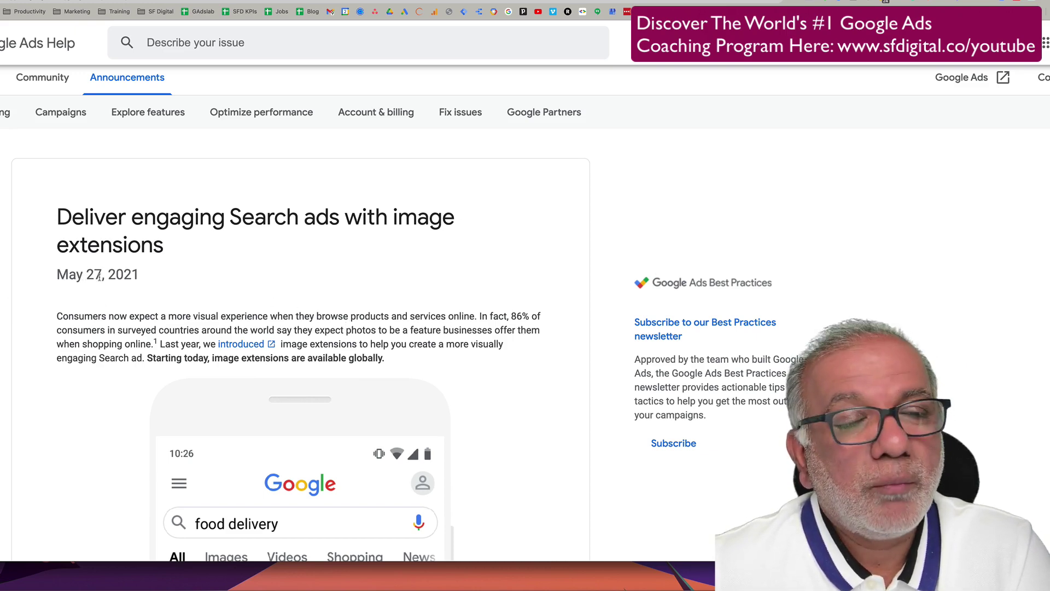
- Scroll past the intro paragraph to the food delivery example Search ad mockup
{"action": "scroll", "coordinate": [163, 290], "scroll_direction": "down", "scroll_amount": 2}
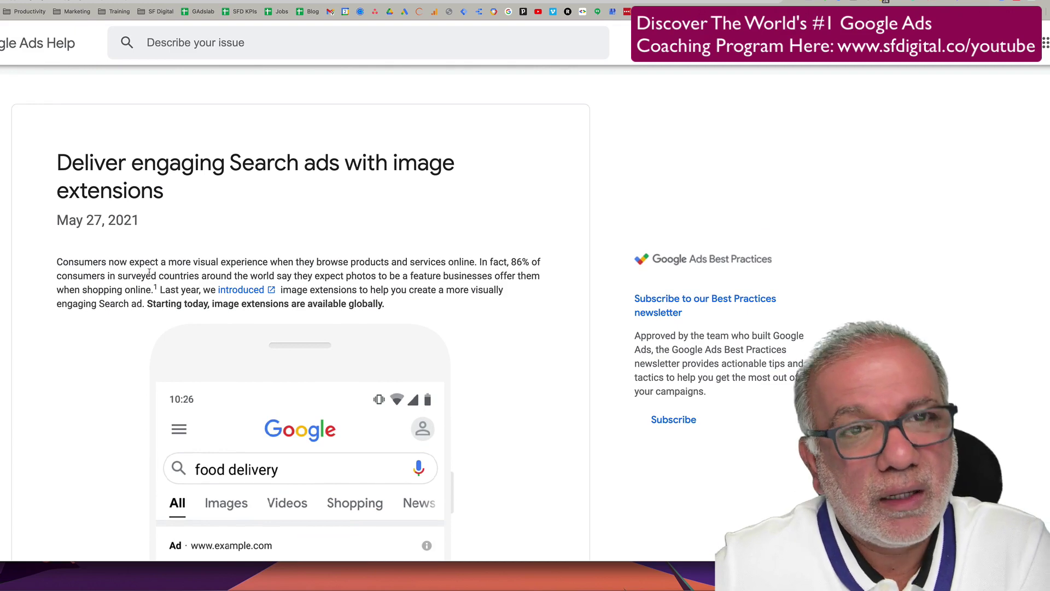
{"action": "scroll", "coordinate": [149, 272], "scroll_direction": "down", "scroll_amount": 2}
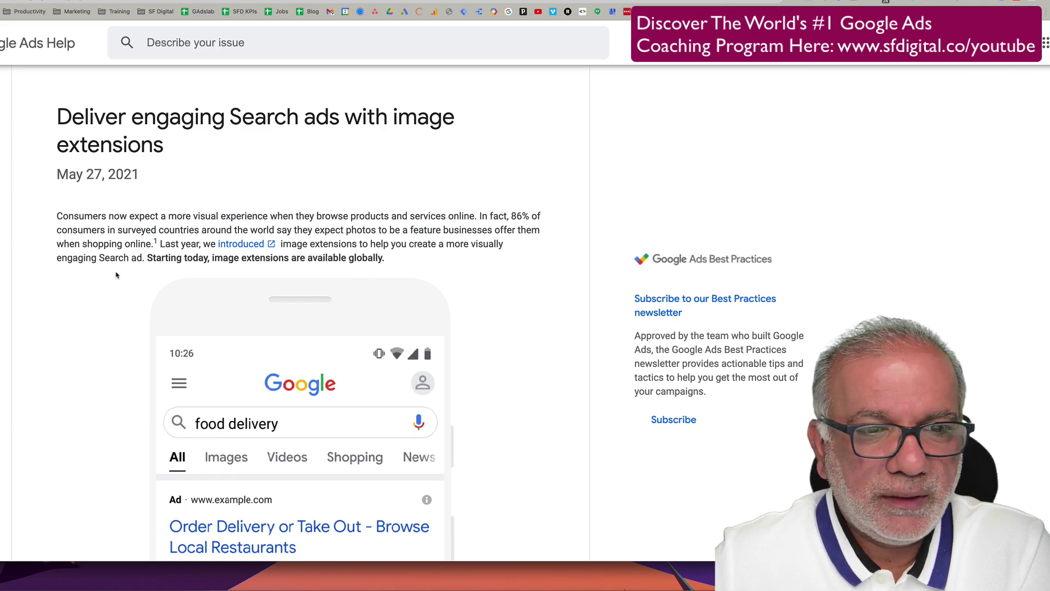
{"action": "scroll", "coordinate": [113, 274], "scroll_direction": "down", "scroll_amount": 1}
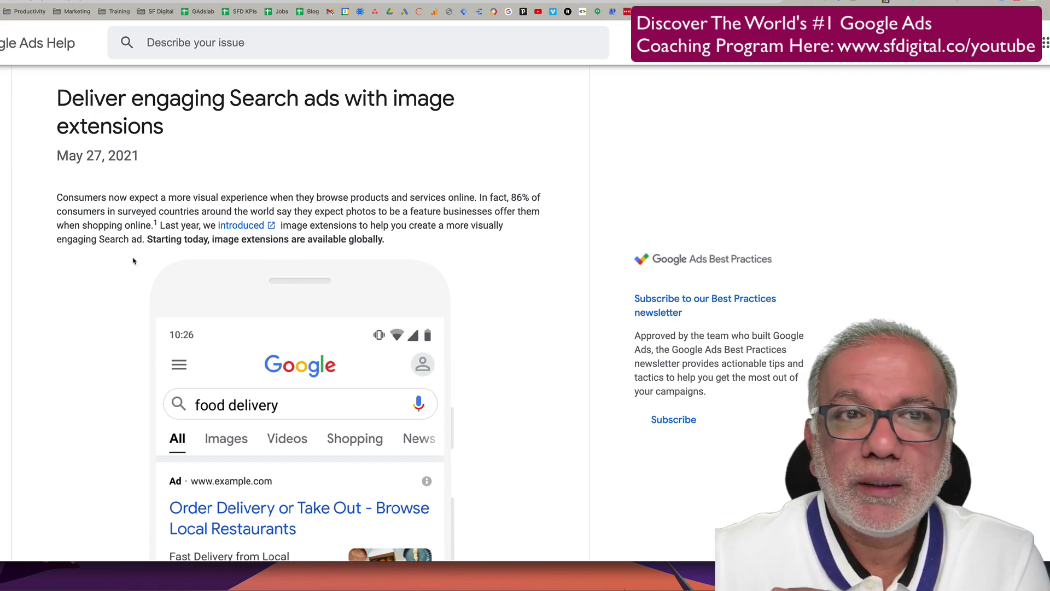
- Scroll to the image-extension ad mockup and the 'Showcase your brand with relevant visuals' section
{"action": "scroll", "coordinate": [133, 261], "scroll_direction": "down", "scroll_amount": 1}
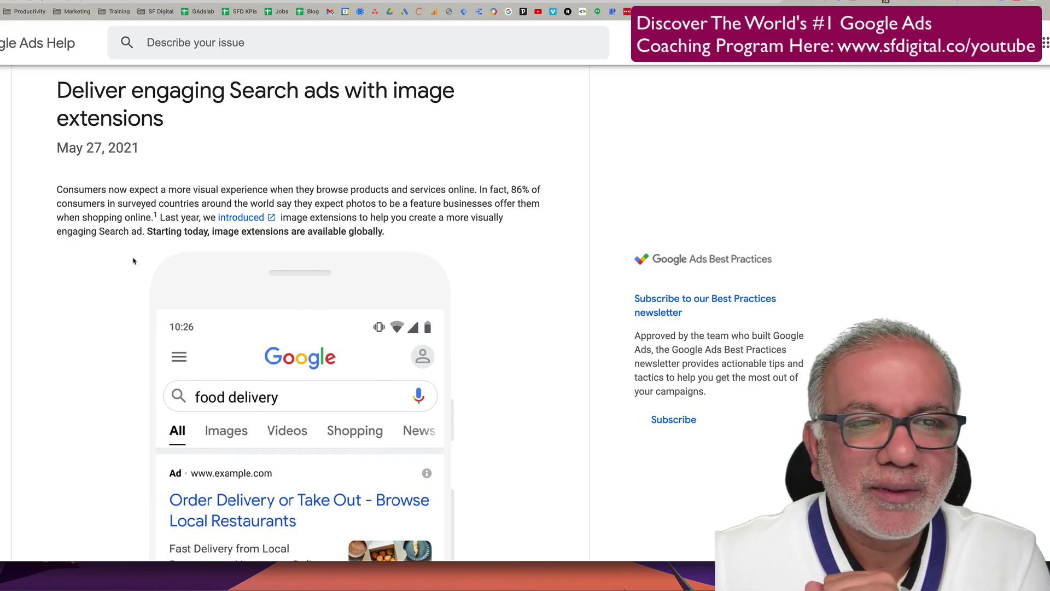
{"action": "scroll", "coordinate": [133, 261], "scroll_direction": "down", "scroll_amount": 1}
{"action": "scroll", "coordinate": [133, 260], "scroll_direction": "down", "scroll_amount": 1}
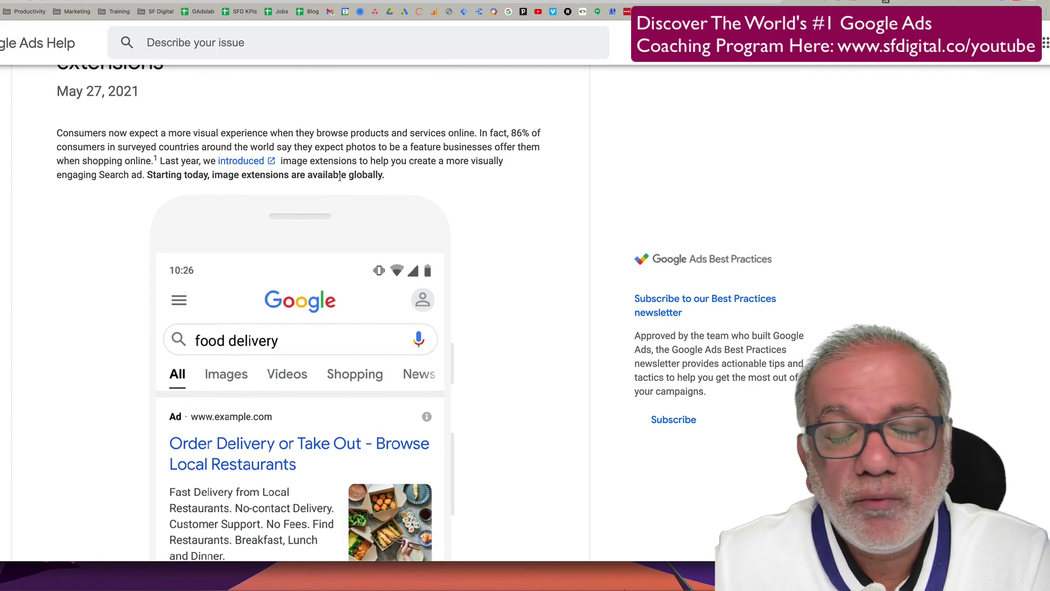
{"action": "scroll", "coordinate": [340, 176], "scroll_direction": "down", "scroll_amount": 5}
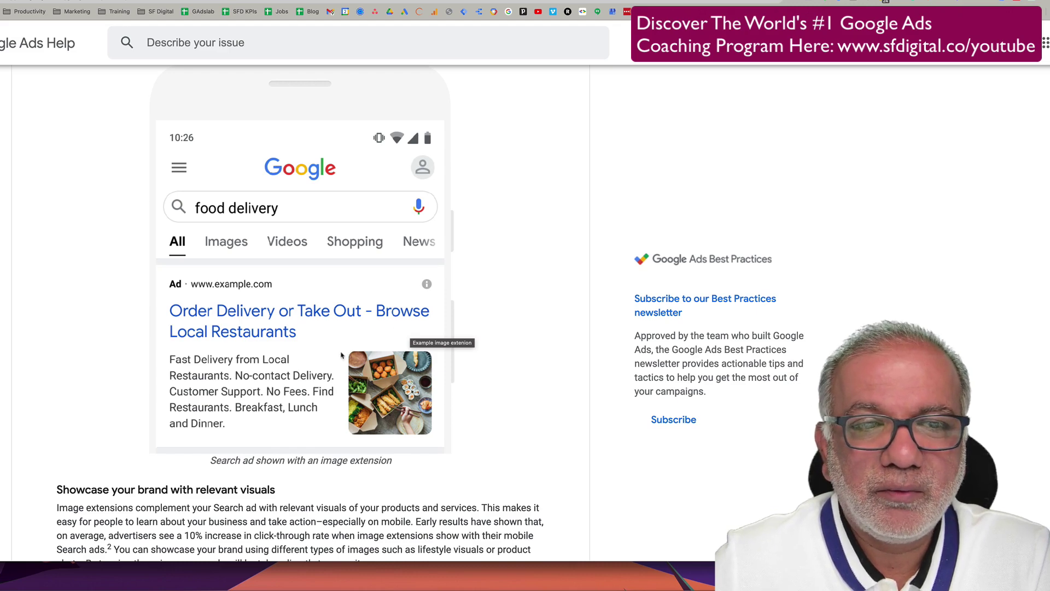
{"action": "scroll", "coordinate": [316, 359], "scroll_direction": "down", "scroll_amount": 1}
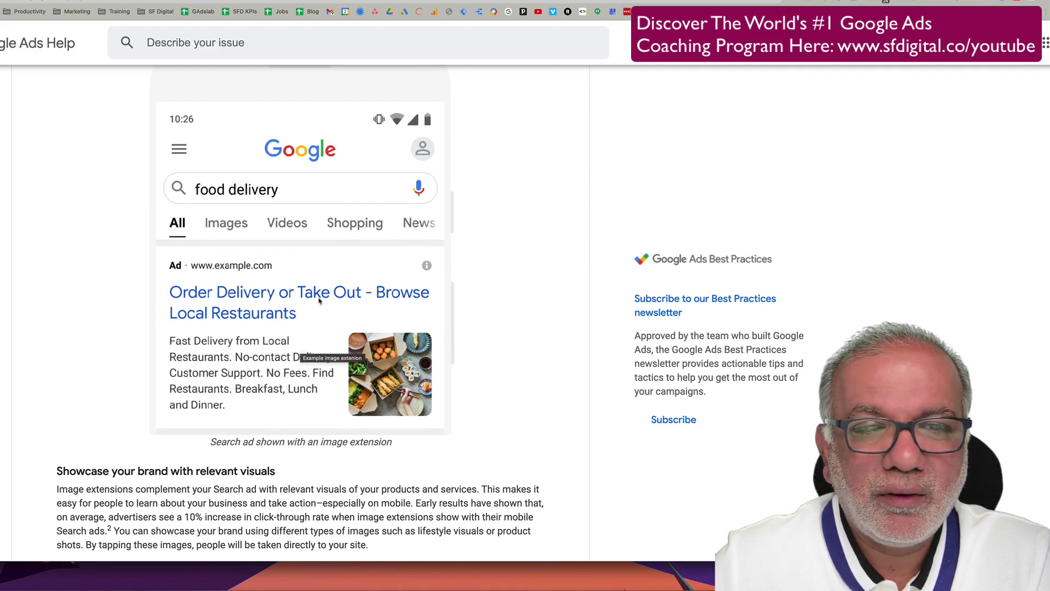
- Highlight the 'Showcase your brand' heading and its opening sentence
{"action": "scroll", "coordinate": [358, 358], "scroll_direction": "down", "scroll_amount": 5}
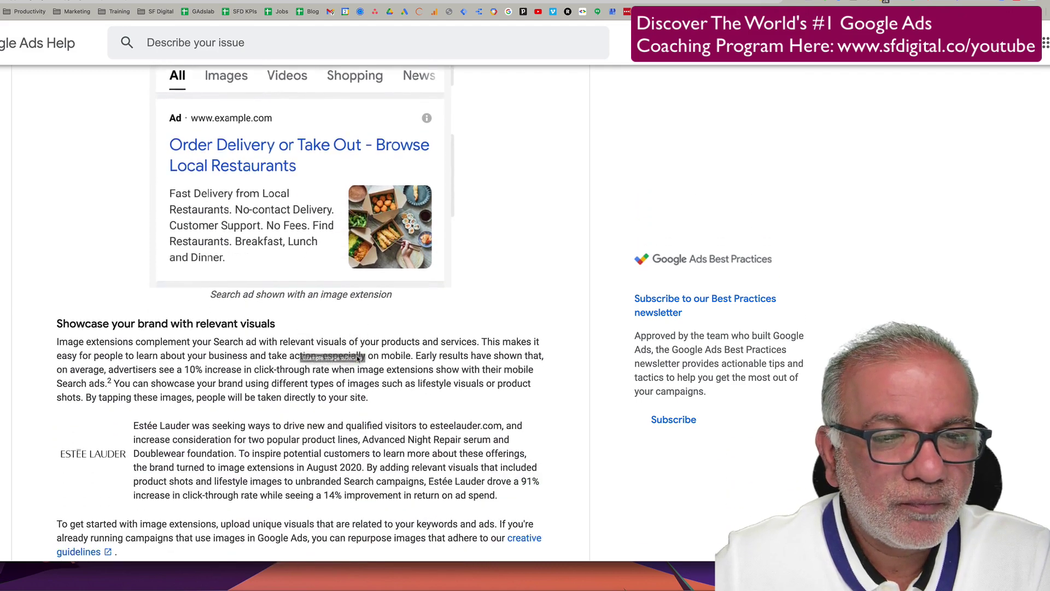
{"action": "scroll", "coordinate": [356, 356], "scroll_direction": "down", "scroll_amount": 2}
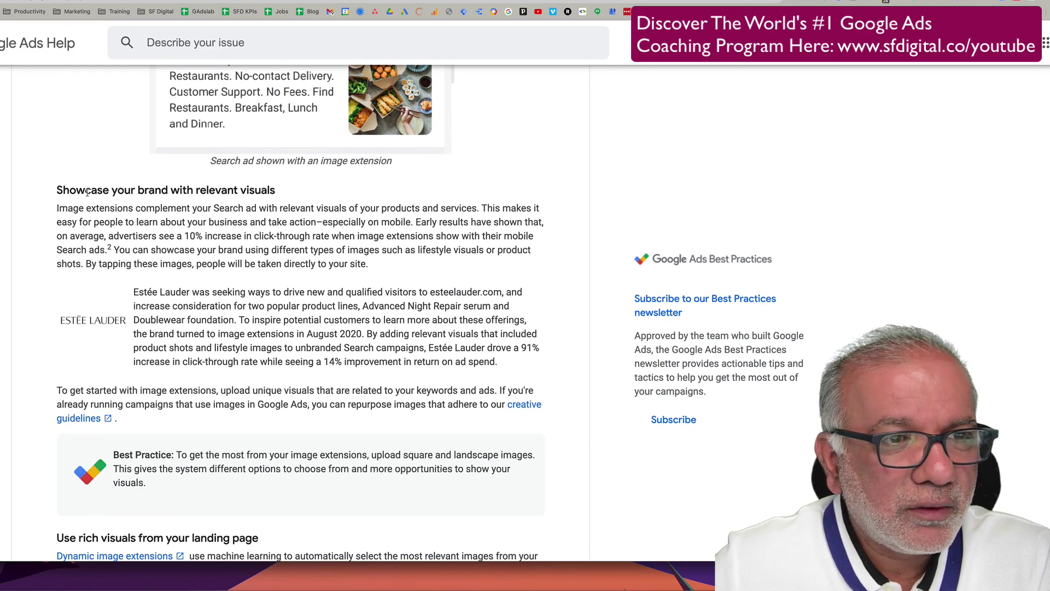
{"action": "left_click_drag", "start_coordinate": [84, 192], "coordinate": [259, 221]}
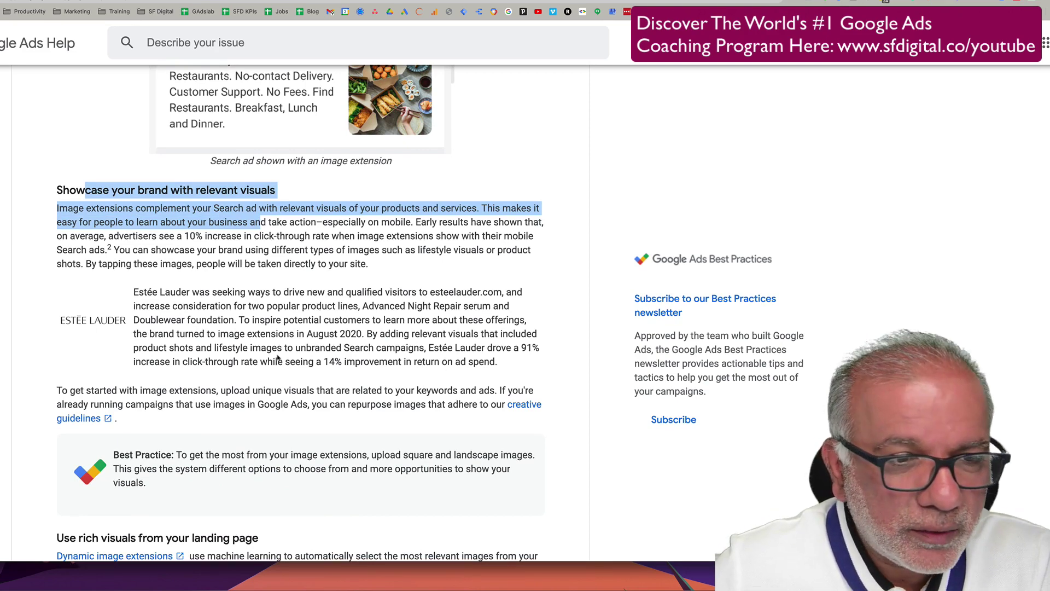
- Scroll past the Estée Lauder case study to the dynamic image extensions table
{"action": "scroll", "coordinate": [278, 358], "scroll_direction": "down", "scroll_amount": 2}
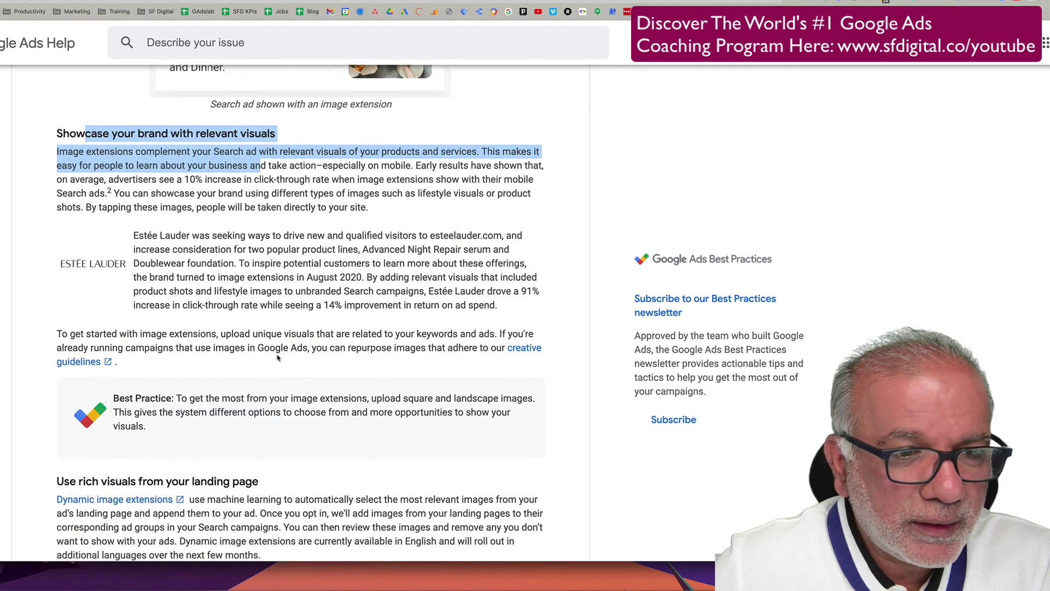
{"action": "scroll", "coordinate": [277, 359], "scroll_direction": "down", "scroll_amount": 3}
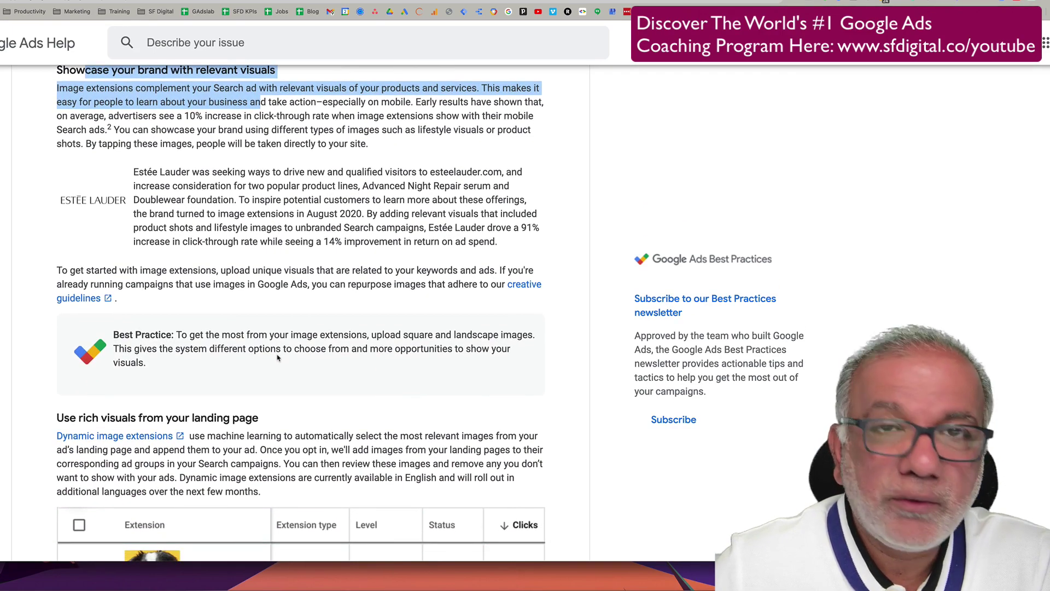
{"action": "scroll", "coordinate": [278, 358], "scroll_direction": "down", "scroll_amount": 5}
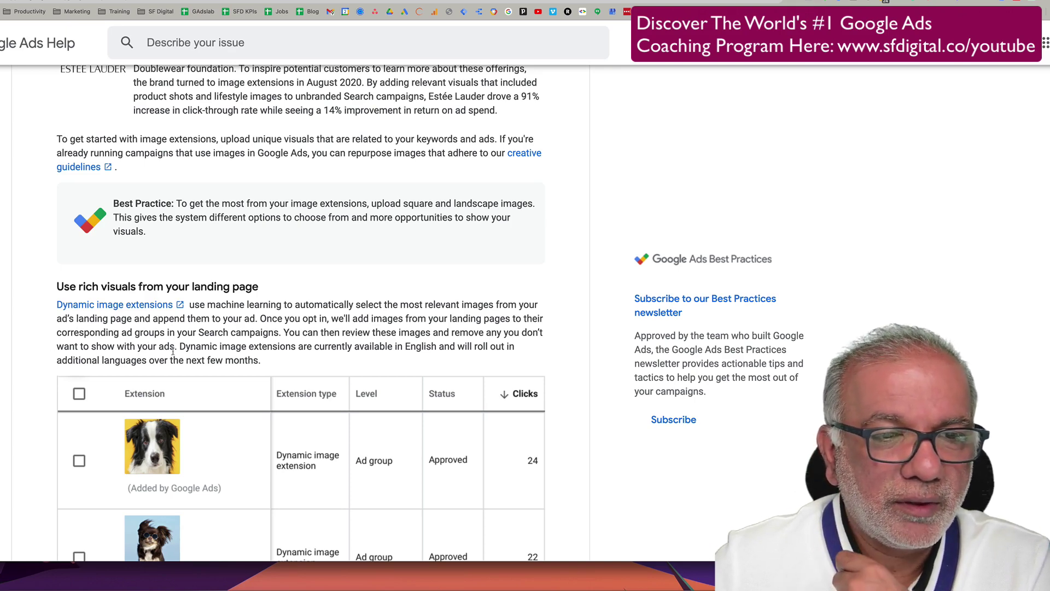
- Scroll past the Best Practice box to 'Inspire people searching on YouTube'
{"action": "scroll", "coordinate": [173, 350], "scroll_direction": "down", "scroll_amount": 3}
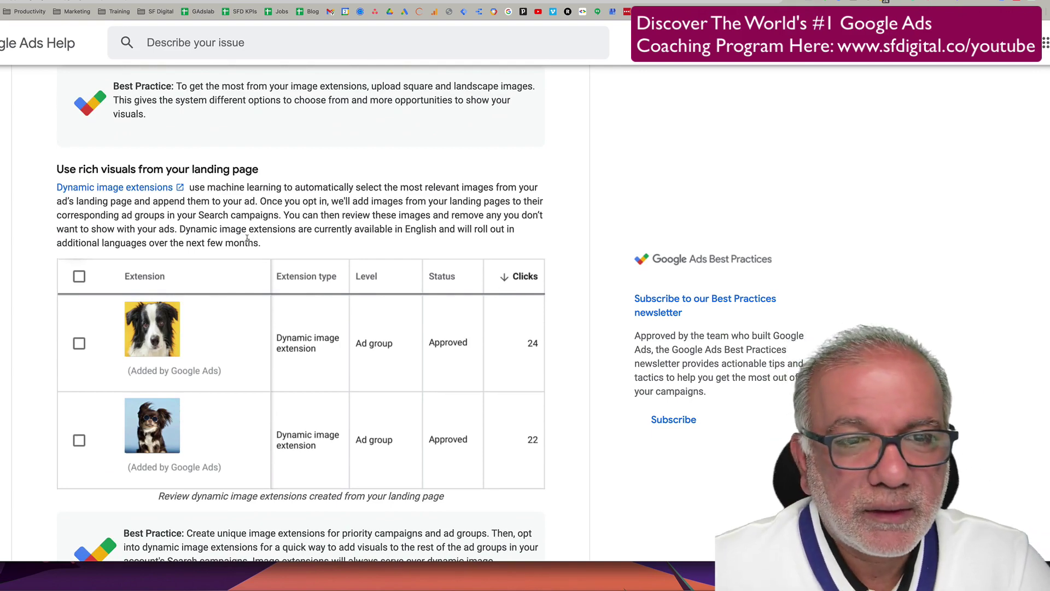
{"action": "scroll", "coordinate": [247, 239], "scroll_direction": "down", "scroll_amount": 1}
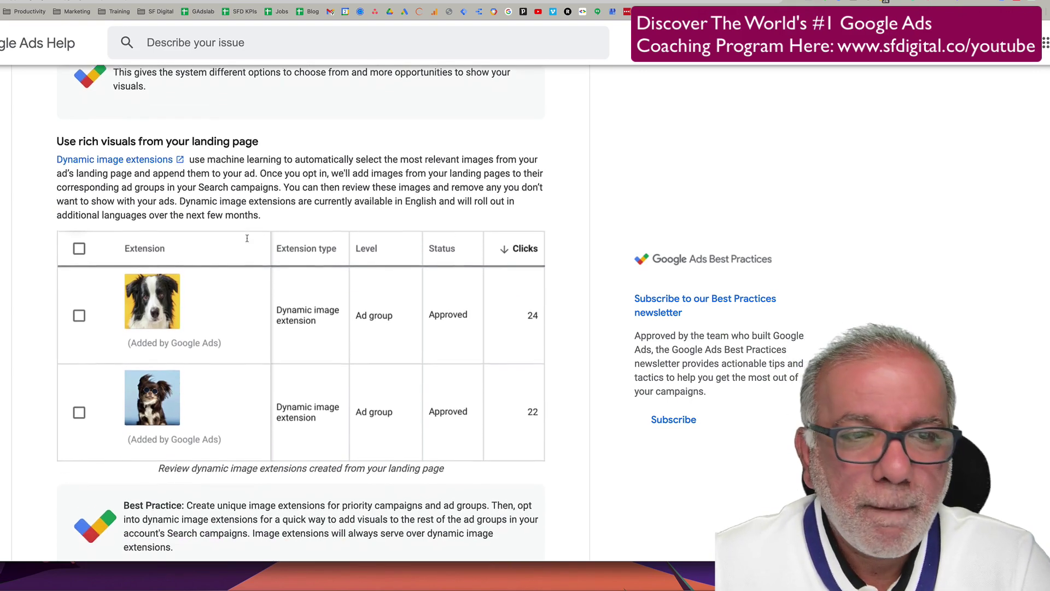
{"action": "scroll", "coordinate": [247, 239], "scroll_direction": "down", "scroll_amount": 1}
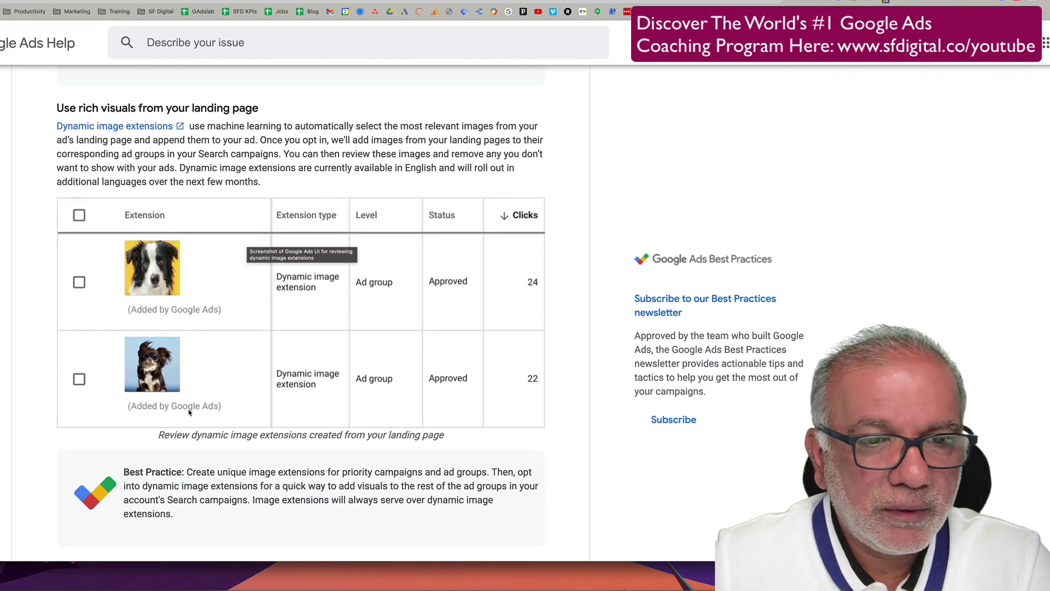
{"action": "scroll", "coordinate": [189, 413], "scroll_direction": "down", "scroll_amount": 4}
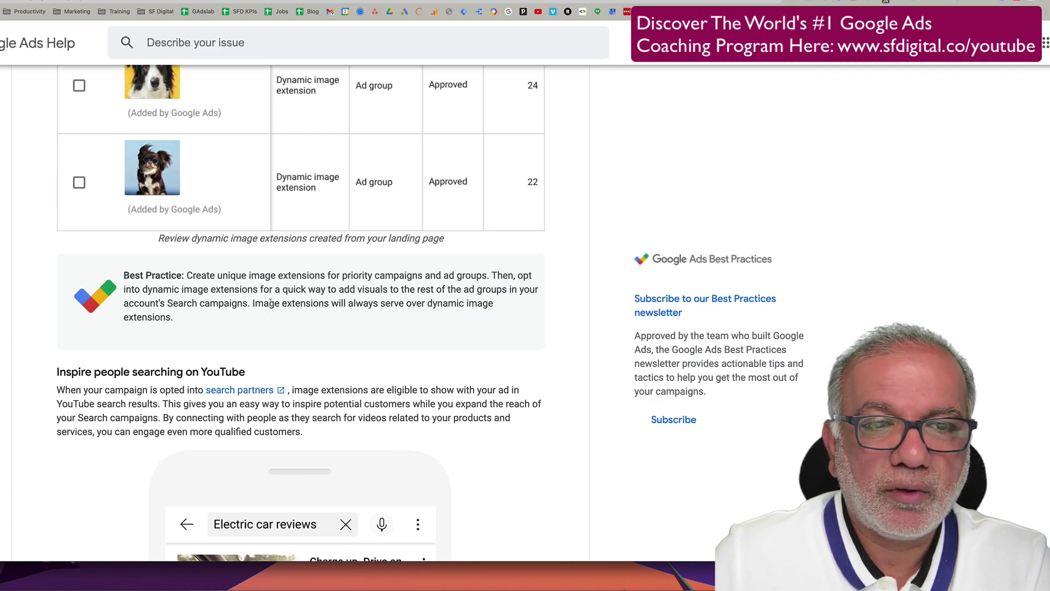
{"action": "left_click_drag", "start_coordinate": [264, 303], "coordinate": [305, 303]}
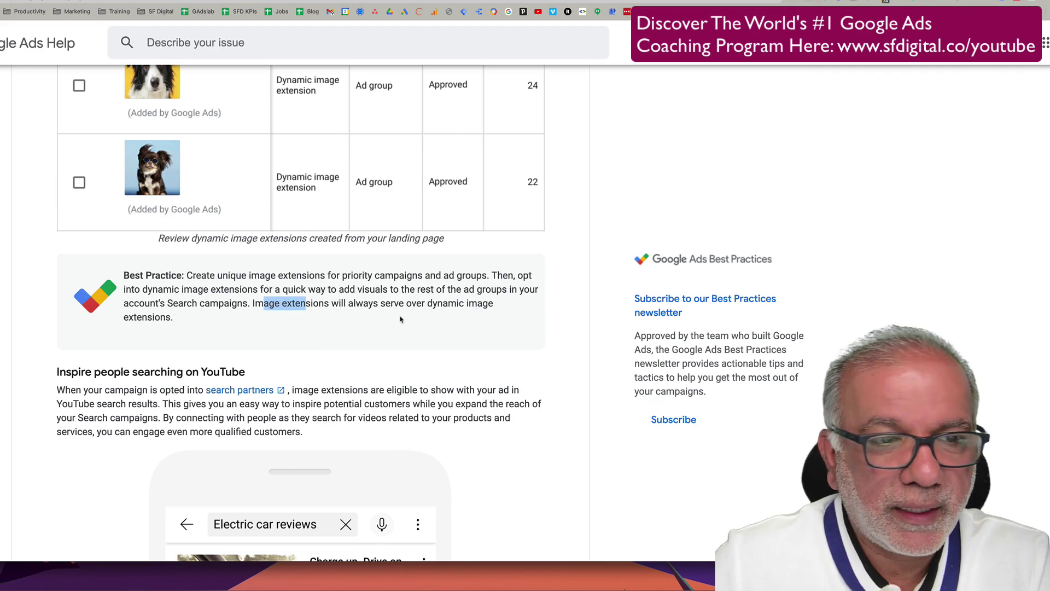
{"action": "scroll", "coordinate": [400, 319], "scroll_direction": "down", "scroll_amount": 3}
{"action": "scroll", "coordinate": [400, 320], "scroll_direction": "down", "scroll_amount": 2}
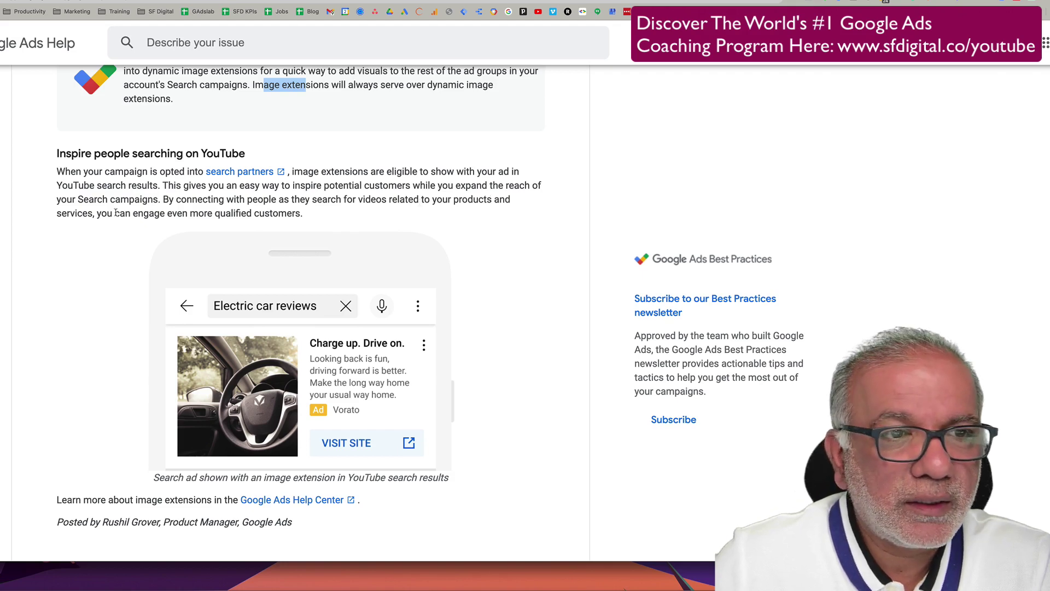
{"action": "scroll", "coordinate": [222, 222], "scroll_direction": "down", "scroll_amount": 1}
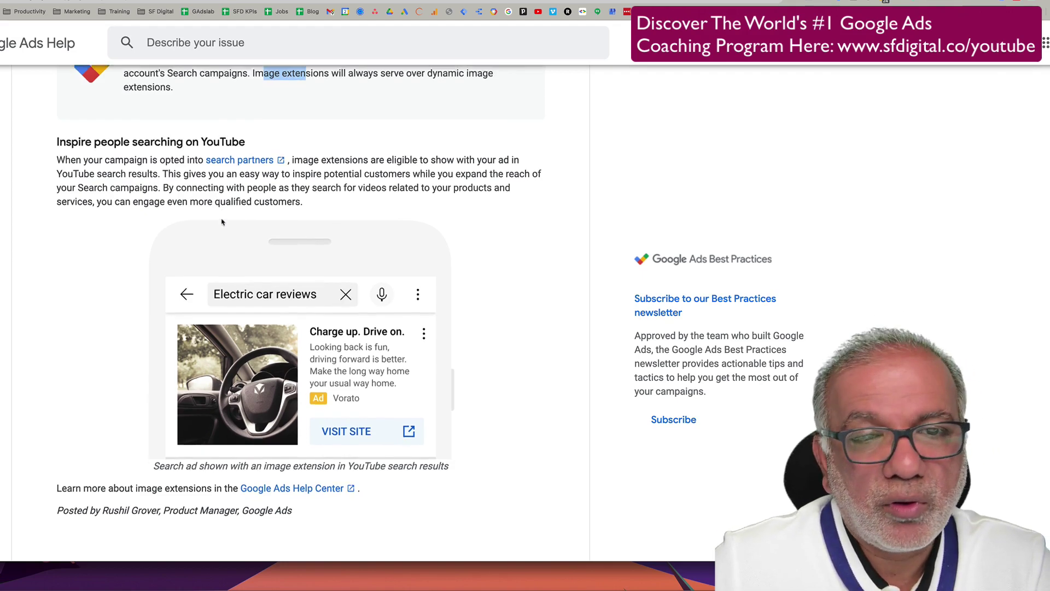
{"action": "scroll", "coordinate": [222, 222], "scroll_direction": "down", "scroll_amount": 5}
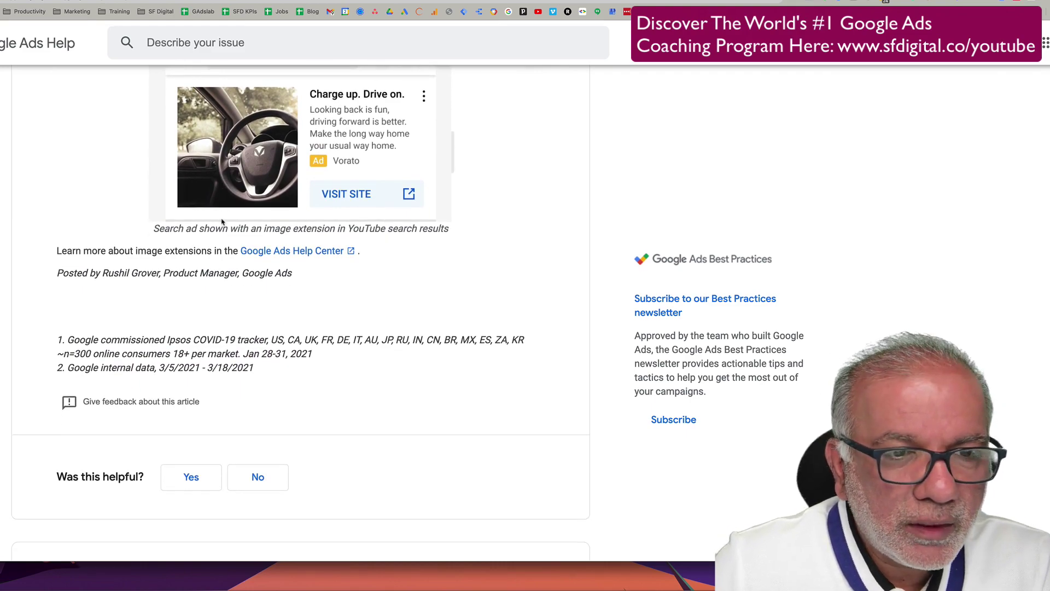
{"action": "scroll", "coordinate": [222, 222], "scroll_direction": "up", "scroll_amount": 15}
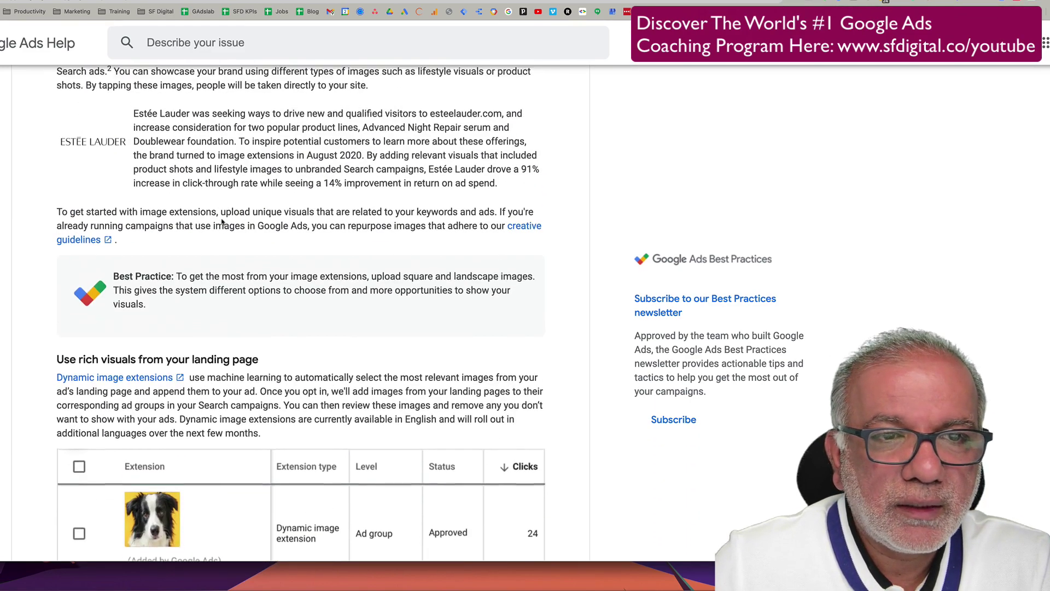
{"action": "scroll", "coordinate": [222, 221], "scroll_direction": "up", "scroll_amount": 10}
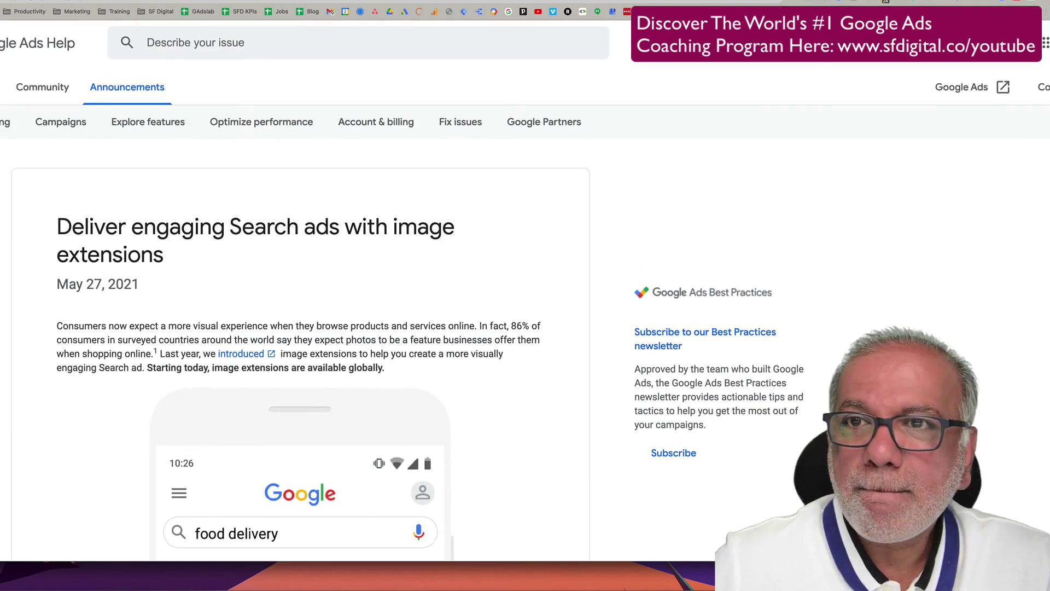
- Show the extension types available for the GAdslab search campaign's Extensions page
{"action": "key", "text": "ctrl+Tab"}
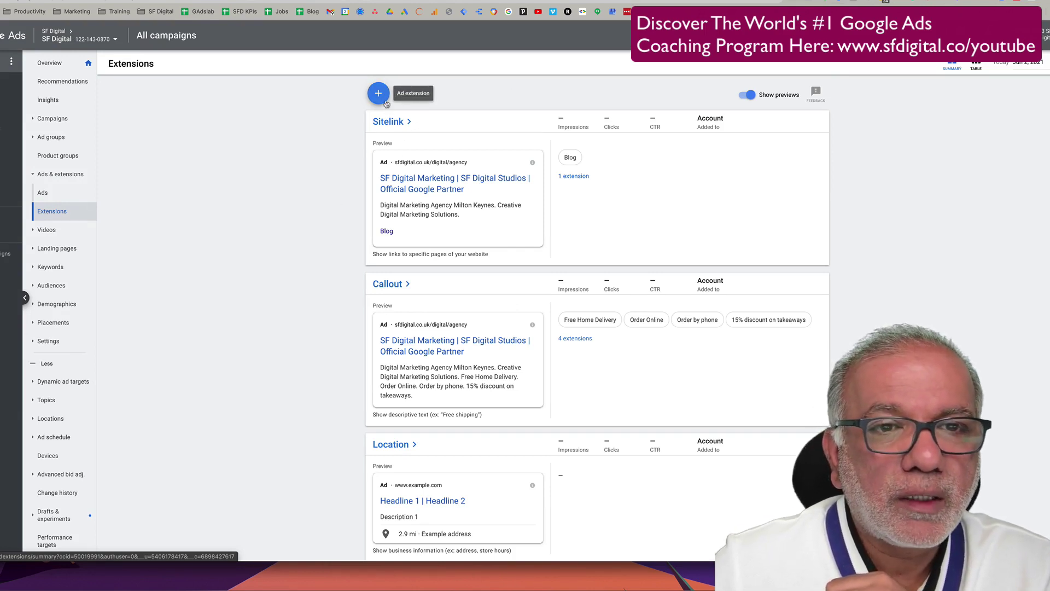
{"action": "left_click", "coordinate": [385, 103]}
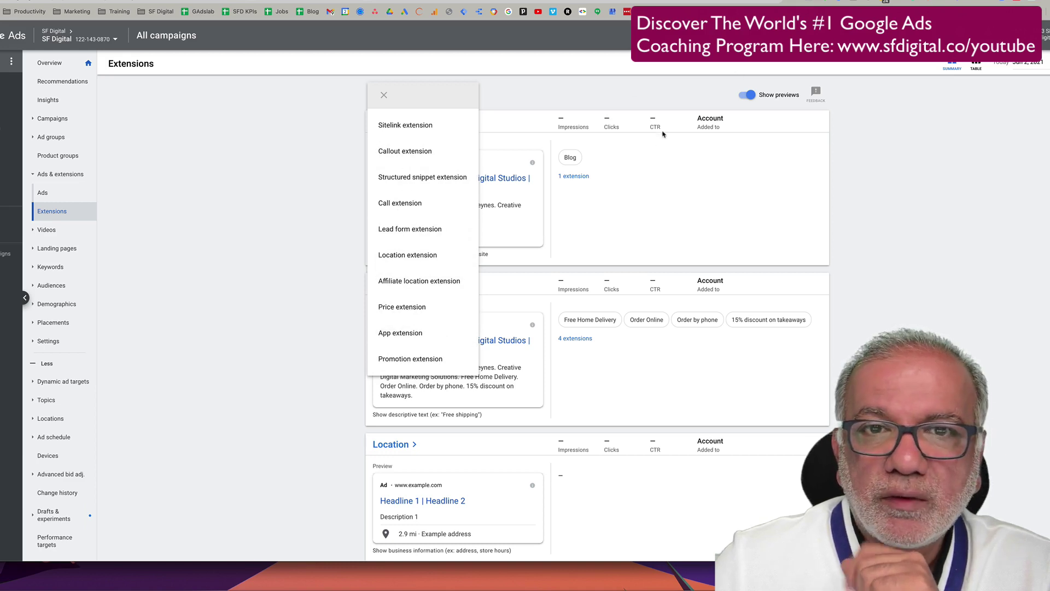
{"action": "left_click", "coordinate": [844, 152]}
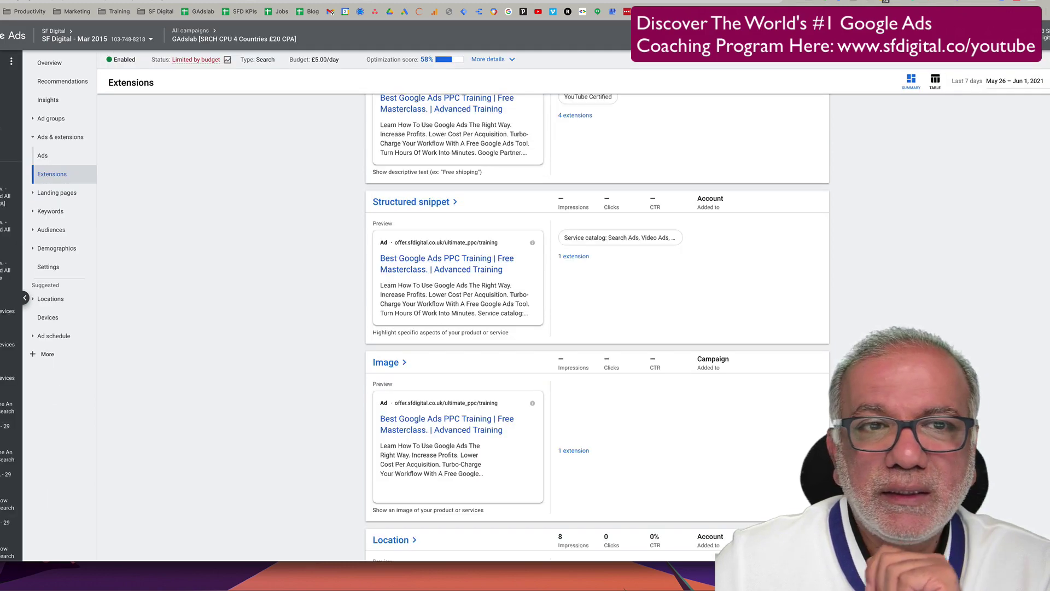
{"action": "scroll", "coordinate": [406, 126], "scroll_direction": "up", "scroll_amount": 5}
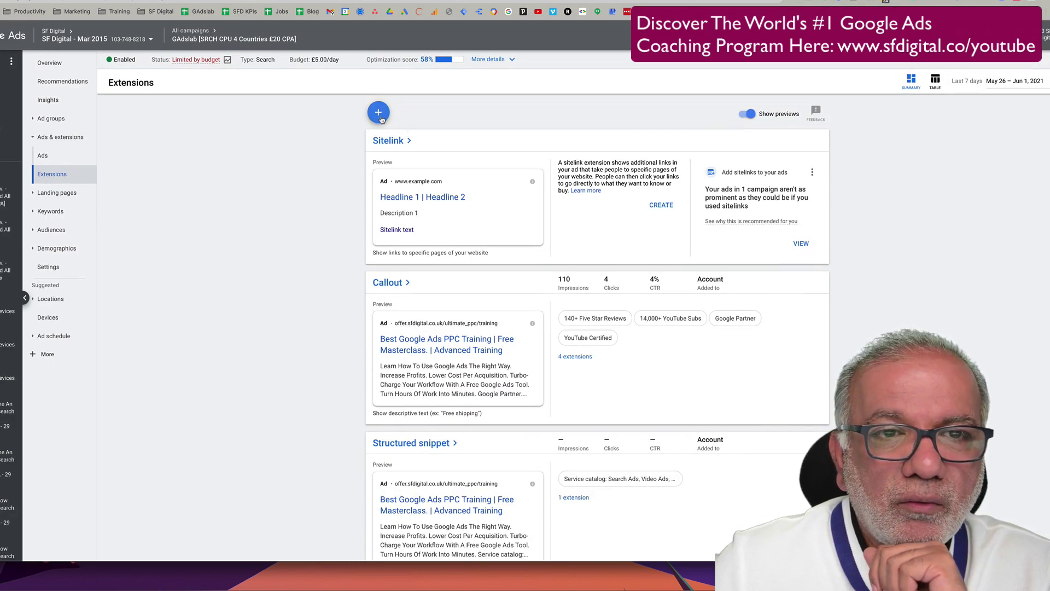
{"action": "left_click", "coordinate": [379, 113]}
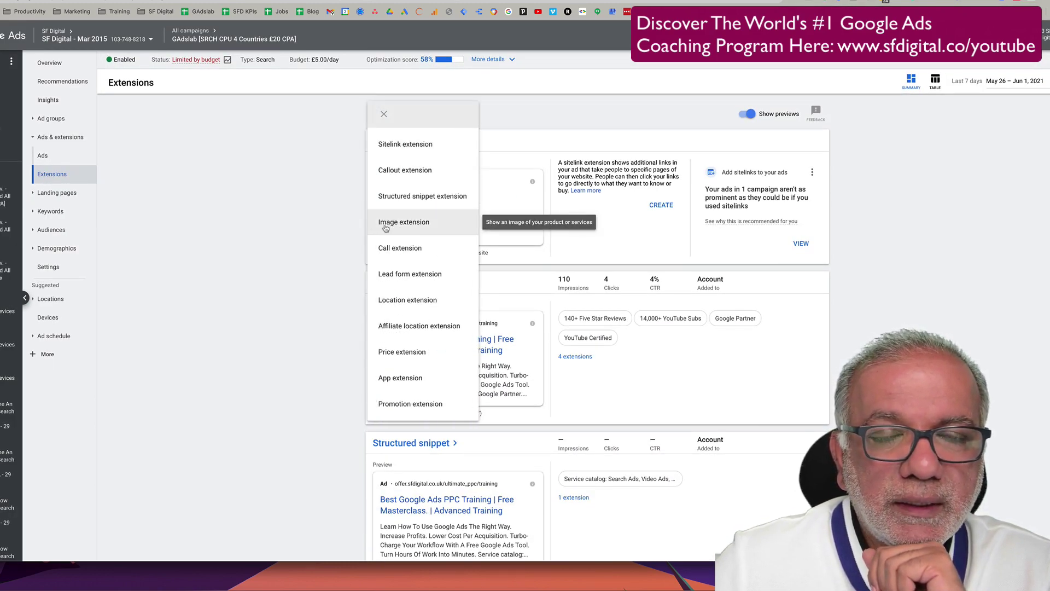
- Start a new image extension at campaign level, choosing Create new
{"action": "left_click", "coordinate": [411, 227]}
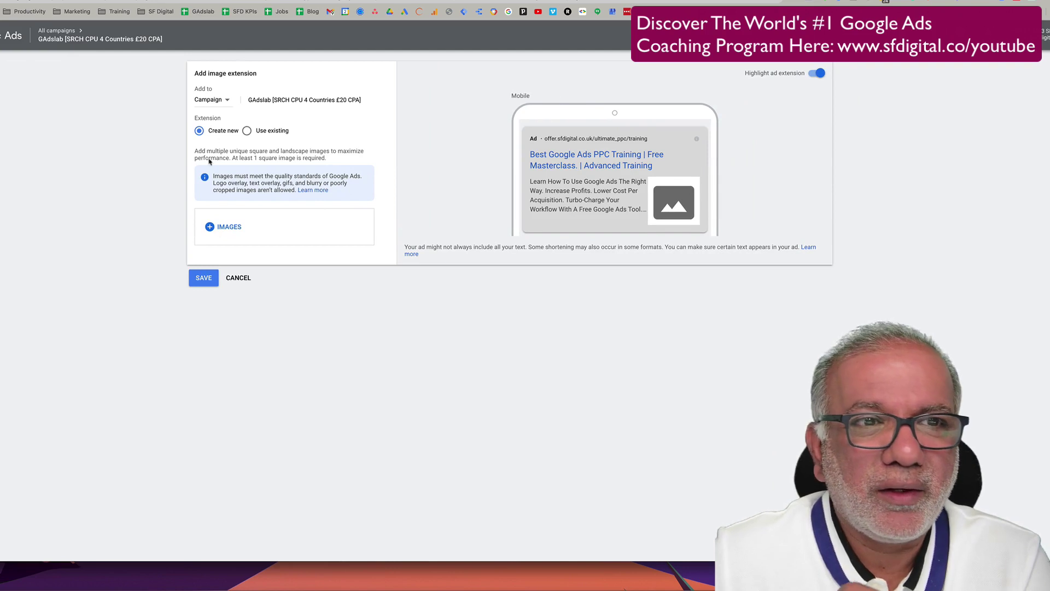
{"action": "left_click", "coordinate": [226, 100]}
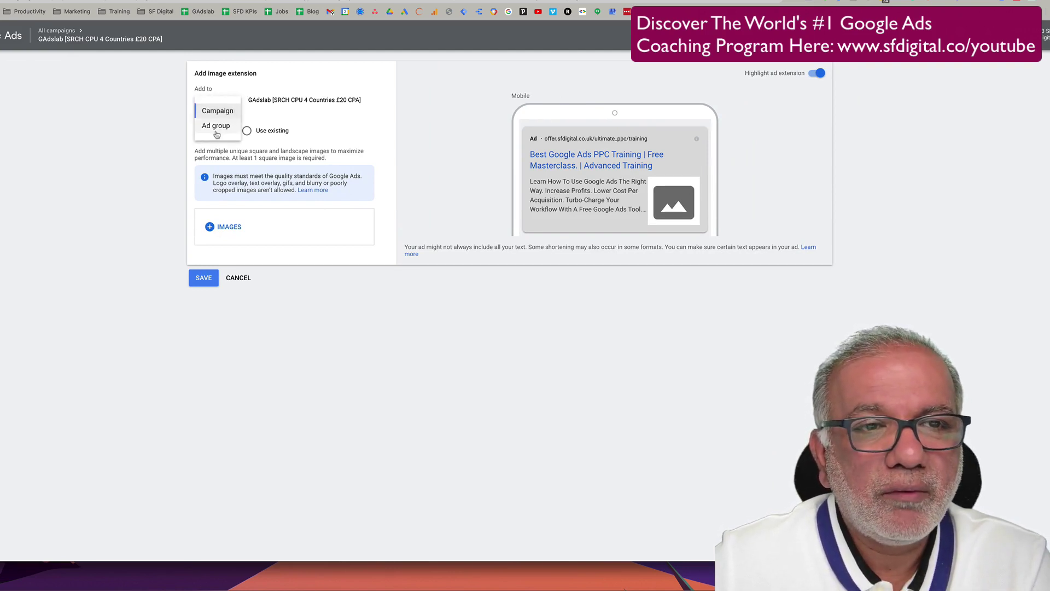
{"action": "left_click", "coordinate": [245, 134]}
{"action": "left_click", "coordinate": [247, 131]}
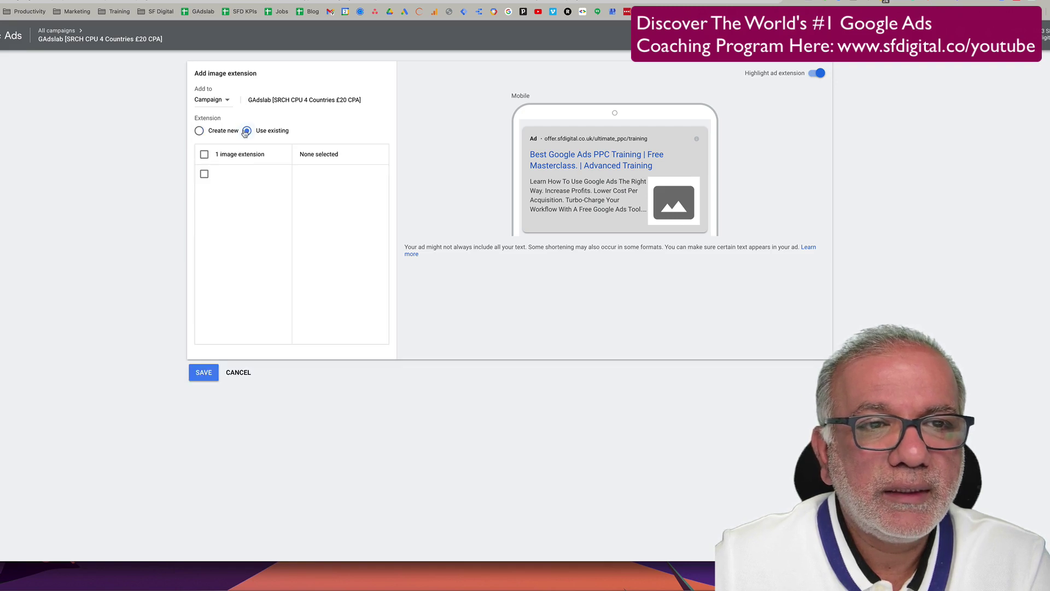
{"action": "left_click", "coordinate": [199, 131]}
- Upload the square headshot OZ2_1294 Square.jpg from the computer
{"action": "left_click", "coordinate": [227, 226]}
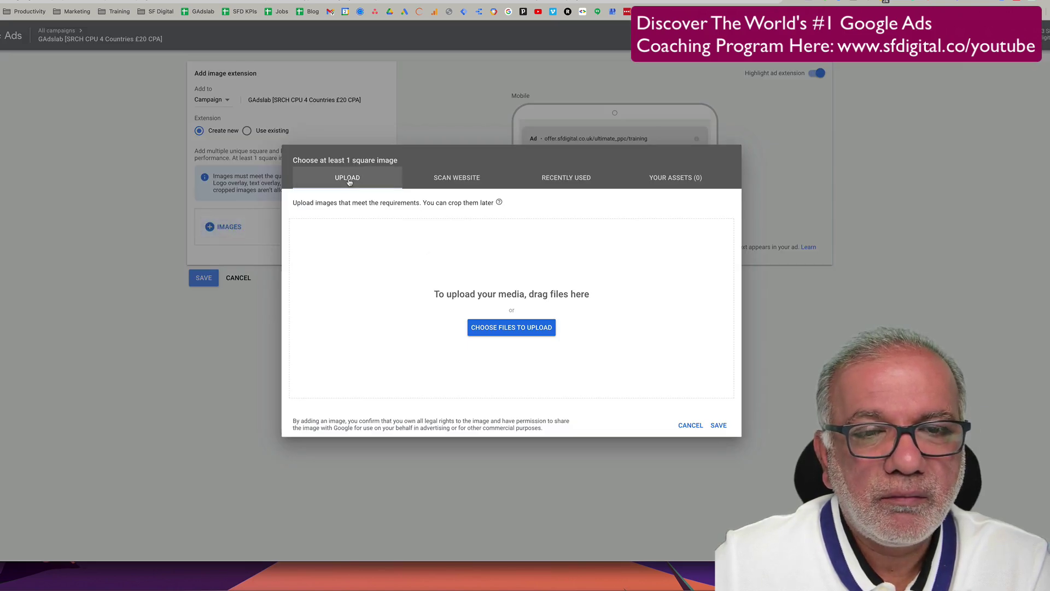
{"action": "left_click", "coordinate": [484, 328]}
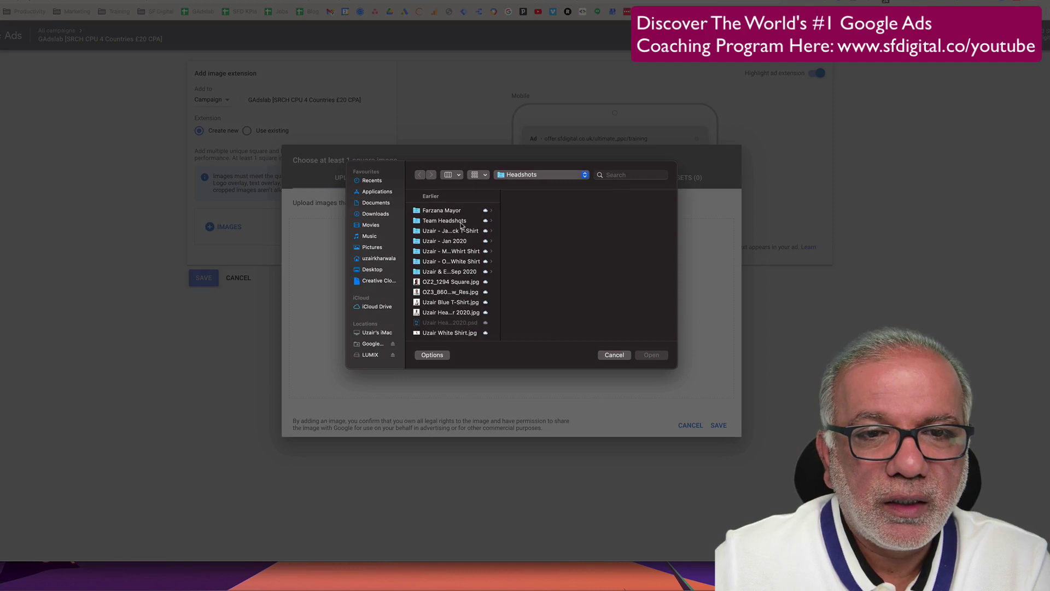
{"action": "left_click", "coordinate": [443, 284]}
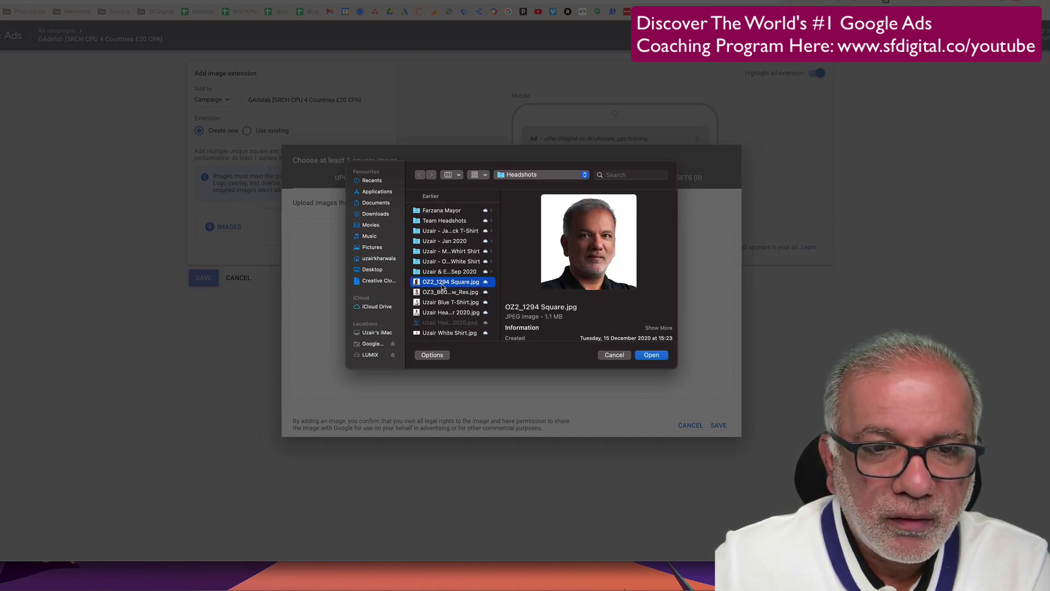
{"action": "left_click", "coordinate": [651, 355]}
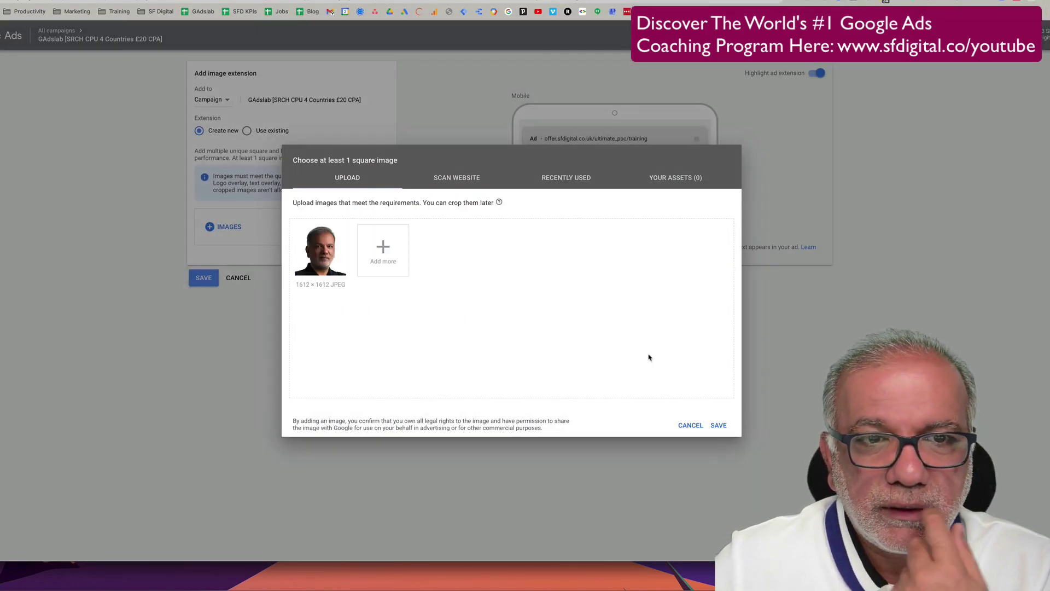
- Crop the uploaded OZ2_1294 Square.jpg headshot to 1:1 and save it to the extension
{"action": "left_click", "coordinate": [335, 257]}
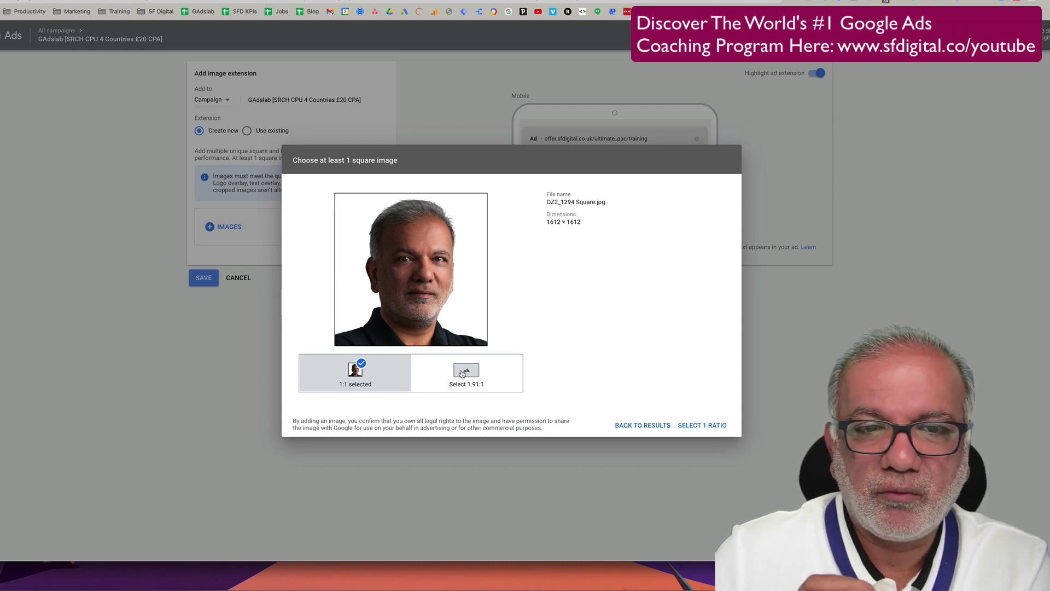
{"action": "left_click", "coordinate": [716, 425]}
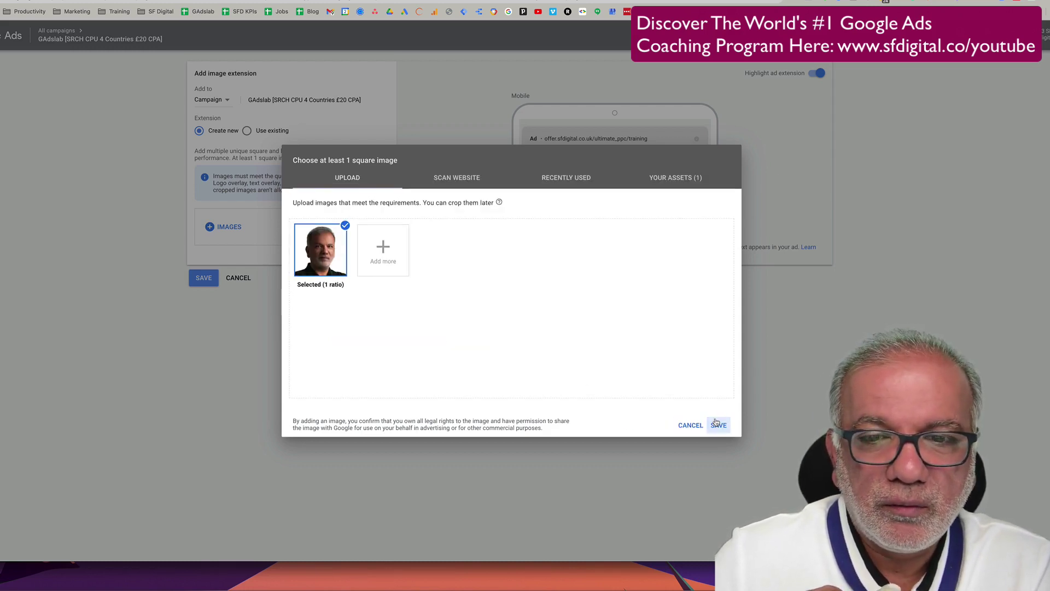
{"action": "left_click", "coordinate": [718, 425]}
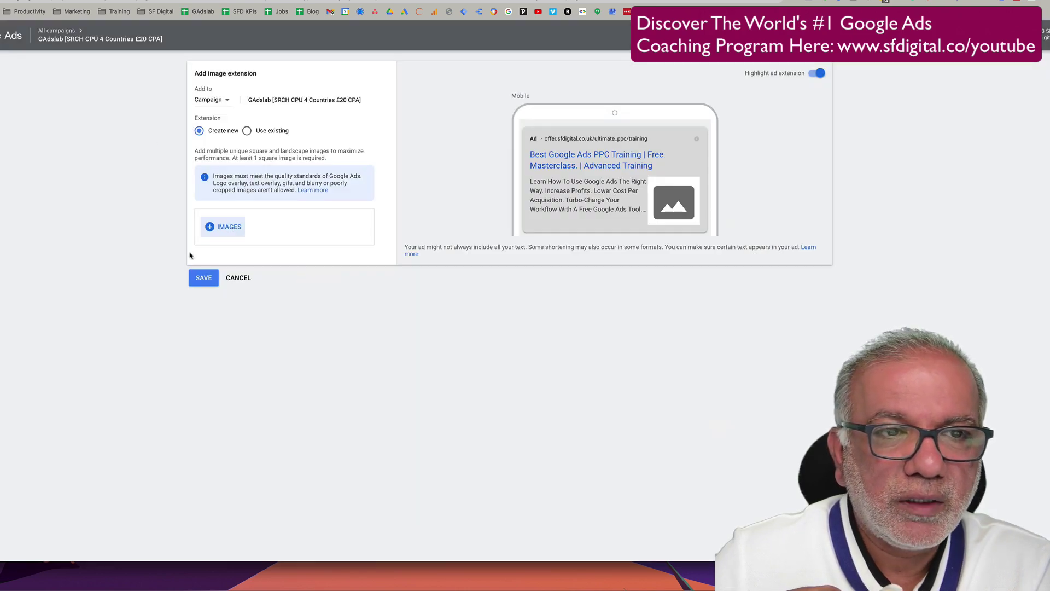